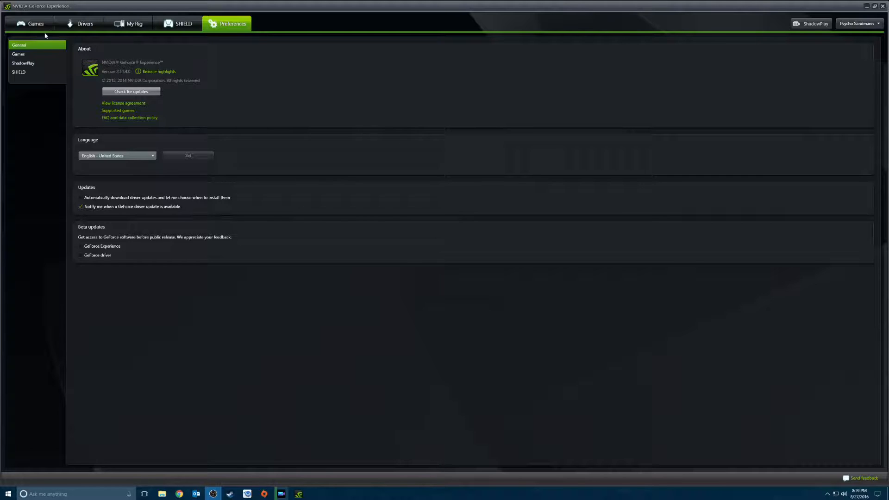
Open the ShadowPlay preferences and display the Status Indicator overlay settings.
left_click(35, 63)
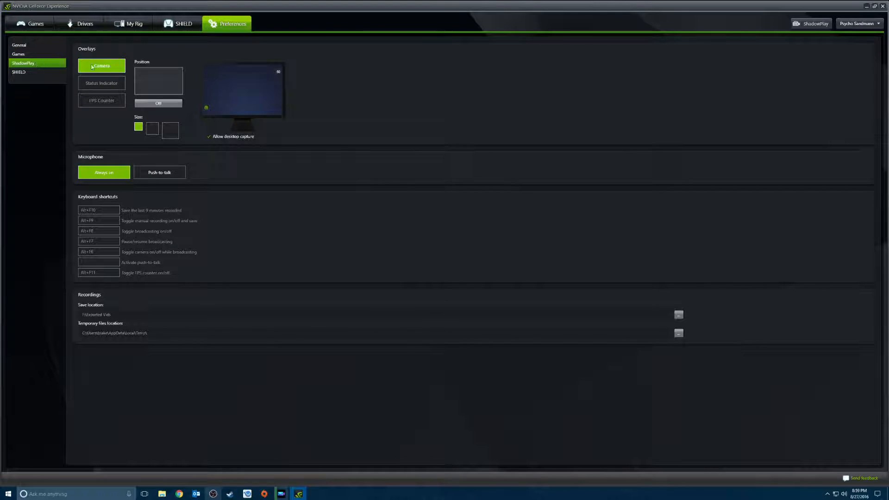
left_click(865, 23)
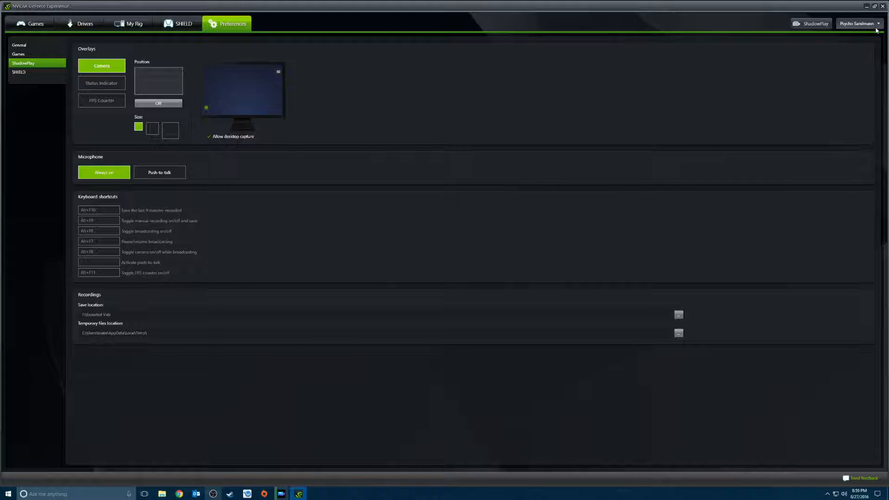
left_click(754, 20)
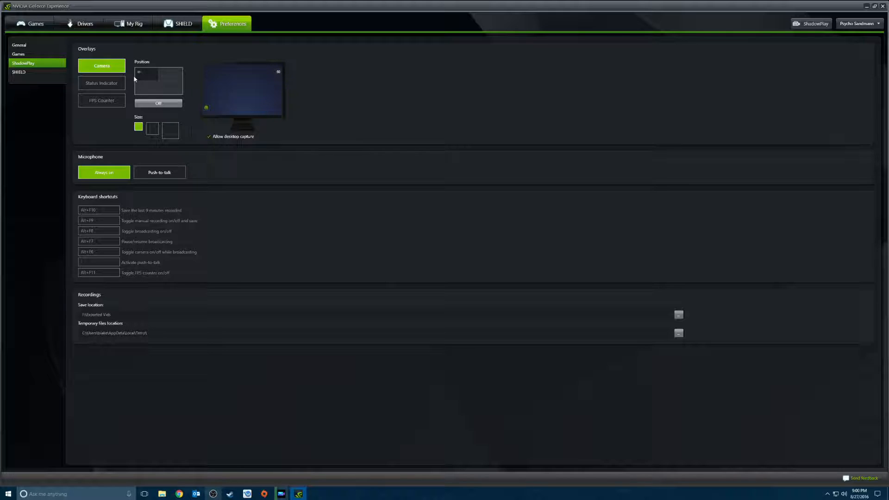
left_click(107, 82)
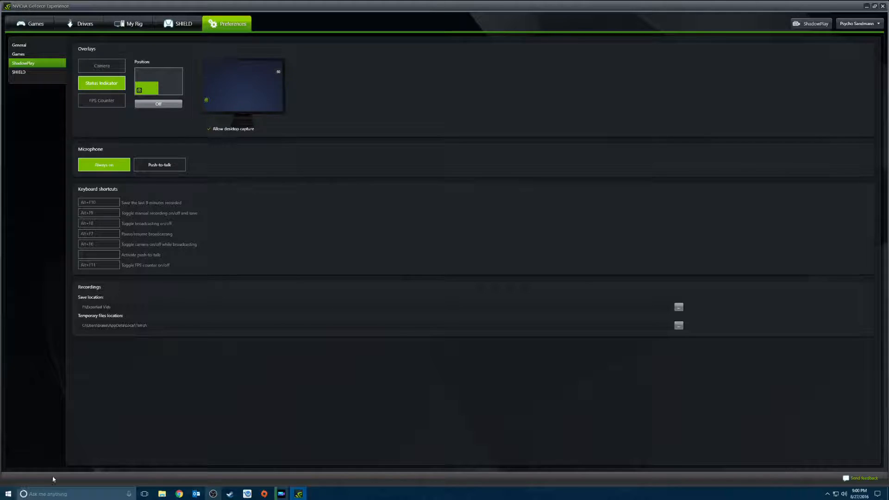
Turn the Status Indicator overlay off and place it back in the lower-left corner, with the preferences window maximized.
left_click(866, 7)
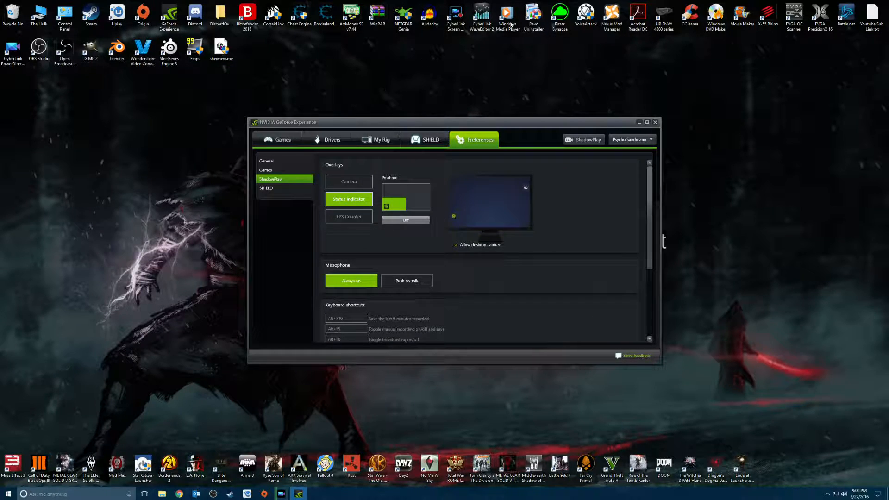
left_click(647, 122)
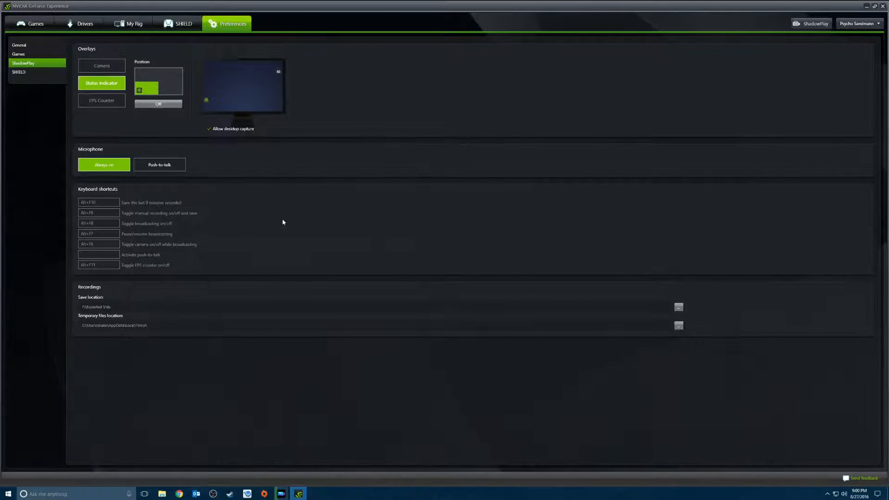
left_click(158, 104)
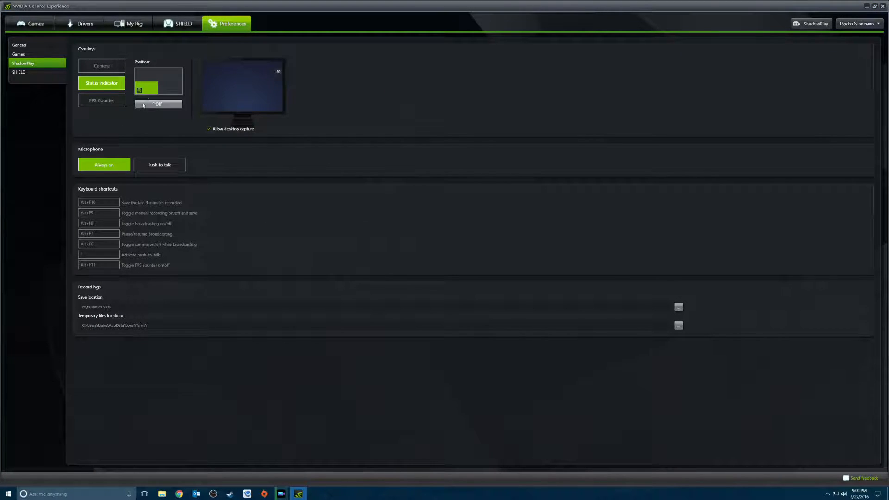
left_click(140, 90)
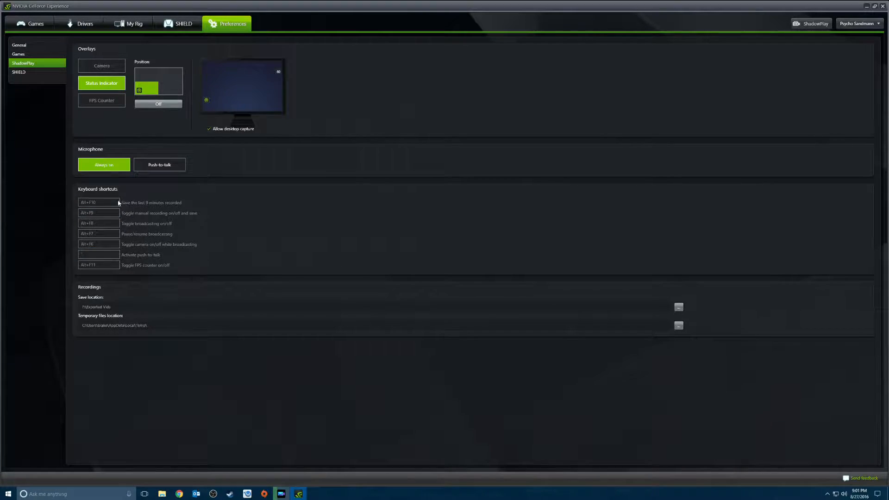
Switch Allow desktop capture off and on again, and display the FPS Counter overlay settings.
left_click(210, 129)
left_click(208, 129)
left_click(102, 101)
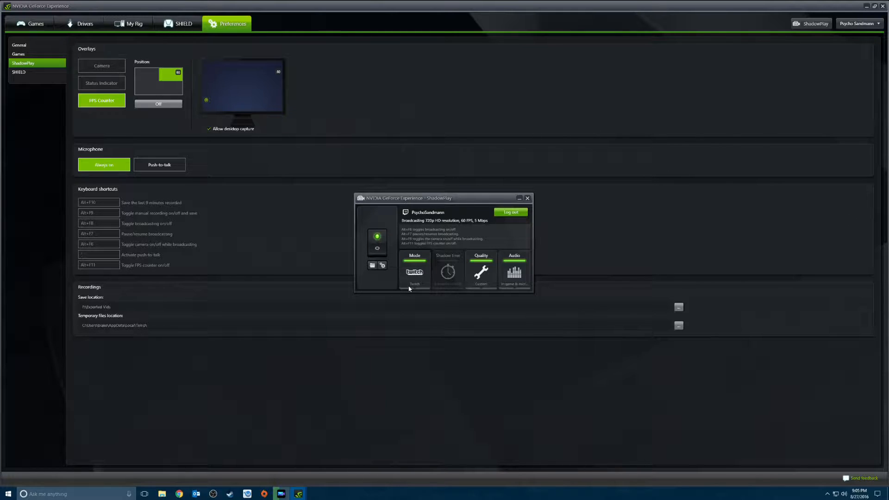
Set the ShadowPlay recording mode to Shadow & Manual and review the other available modes.
left_click(388, 292)
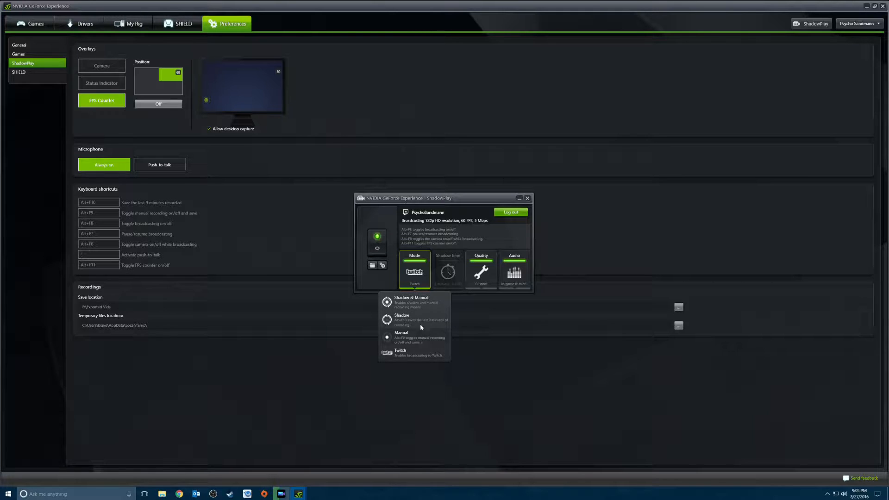
left_click(411, 301)
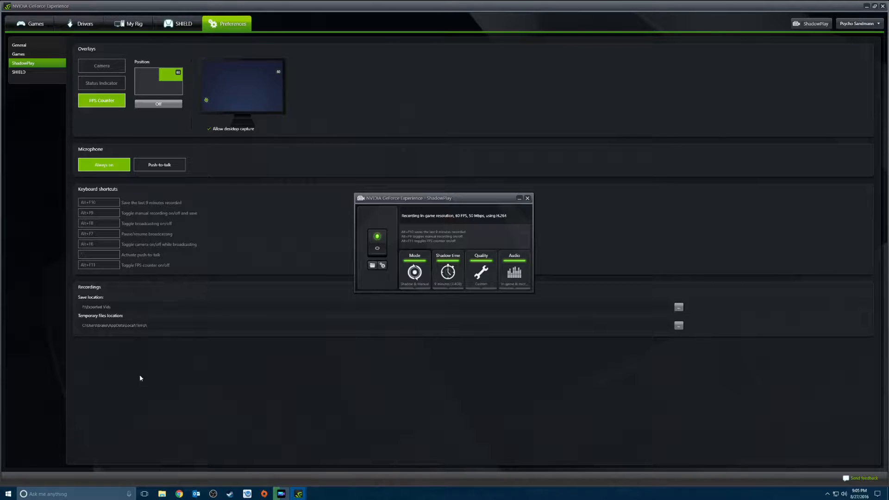
left_click(426, 286)
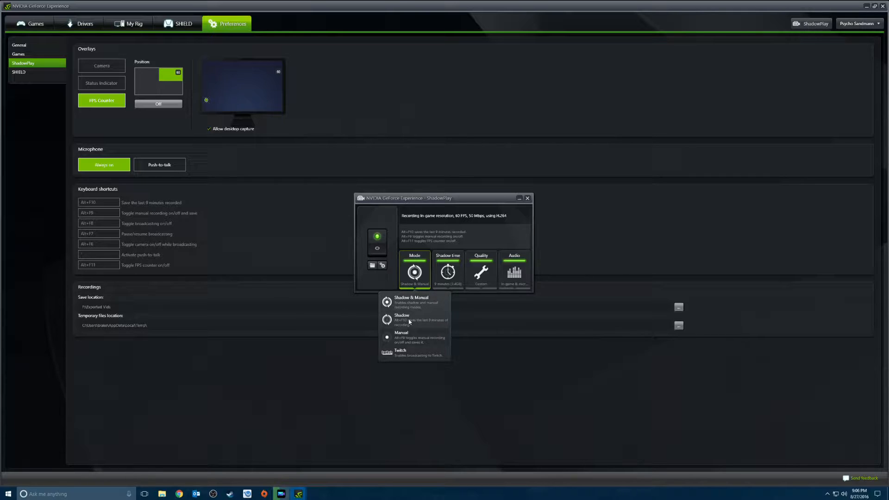
left_click(452, 287)
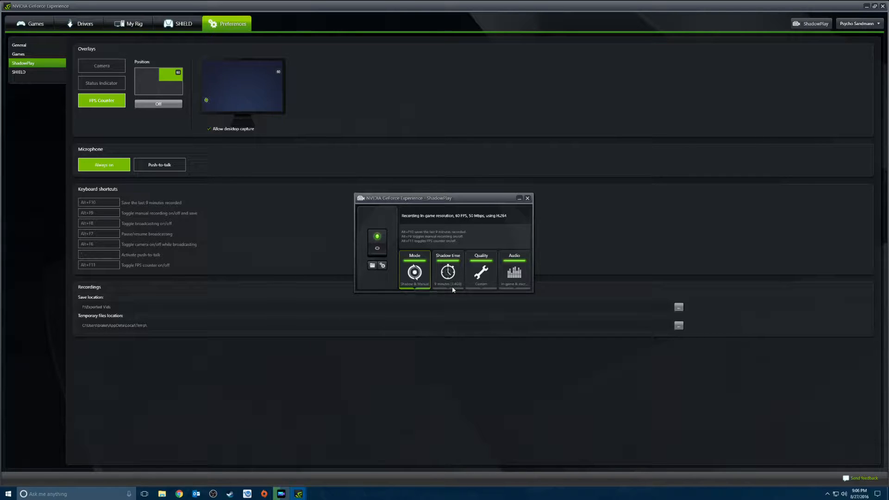
Set the ShadowPlay shadow time to 10 minutes.
left_click(448, 291)
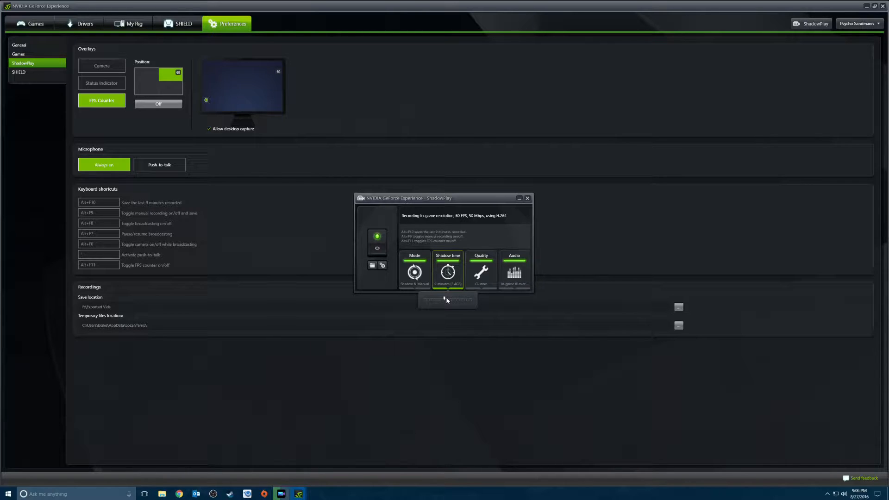
left_click_drag(447, 300, 447, 300)
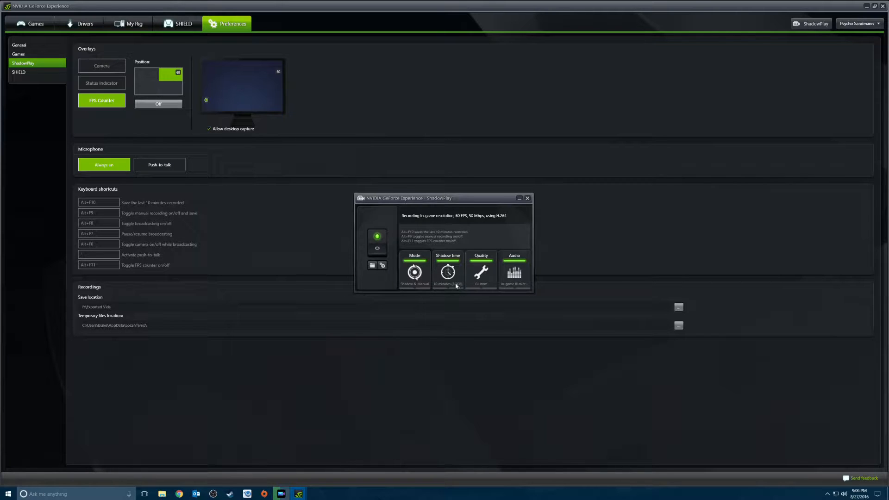
left_click(442, 284)
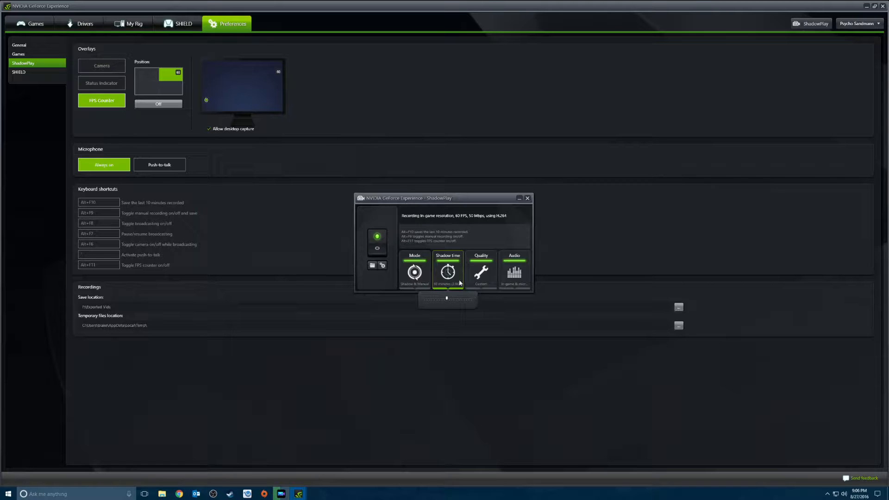
left_click(446, 290)
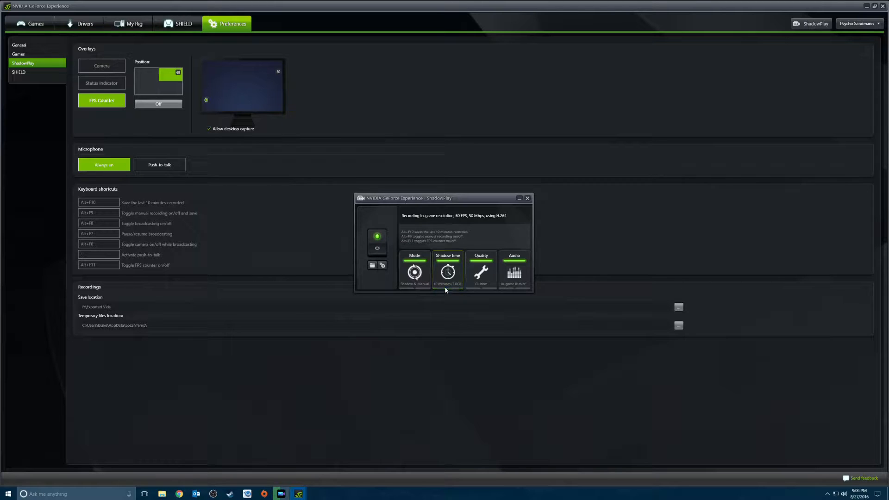
Set the recording quality to Custom with a frame rate of 60 and the In-game resolution.
left_click(476, 288)
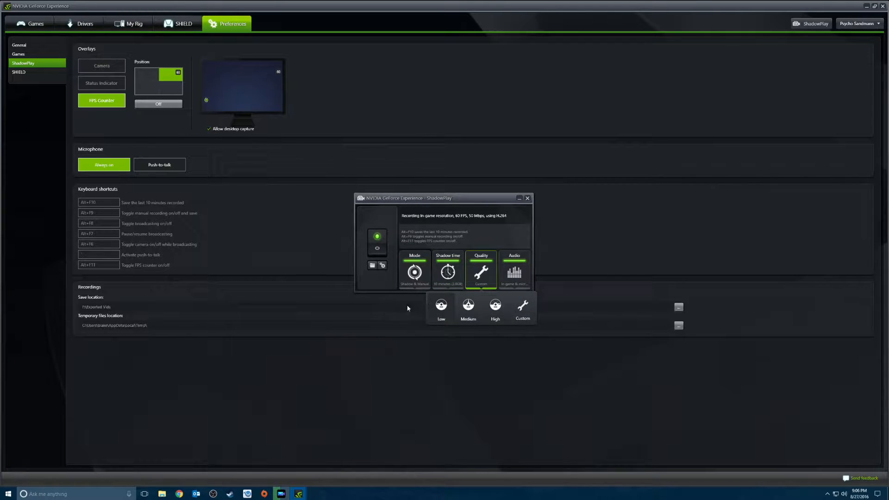
left_click(534, 305)
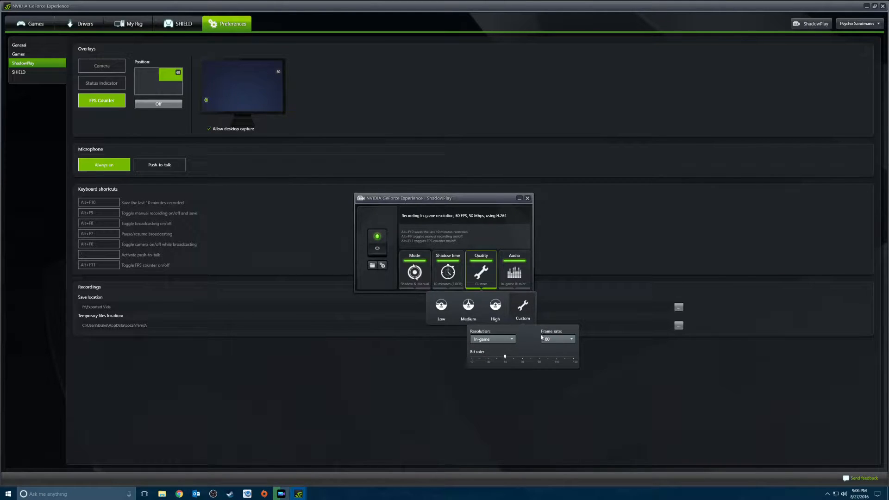
left_click(561, 345)
left_click(558, 350)
left_click(507, 343)
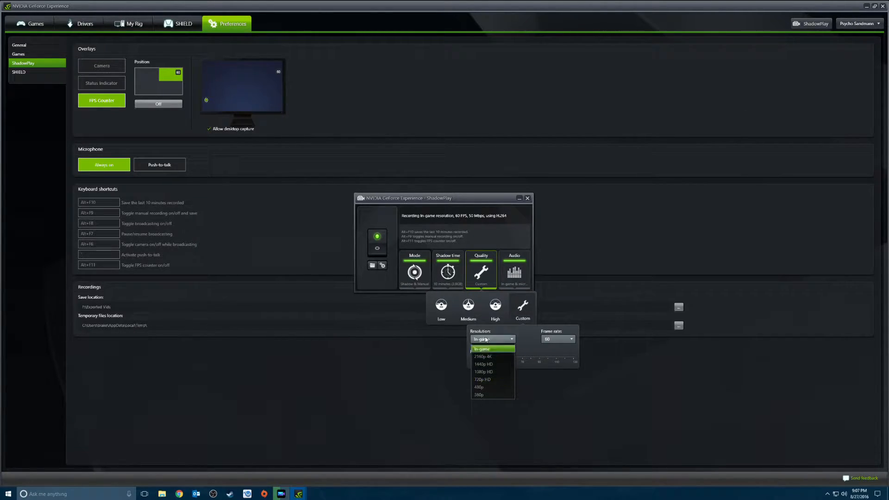
left_click(483, 350)
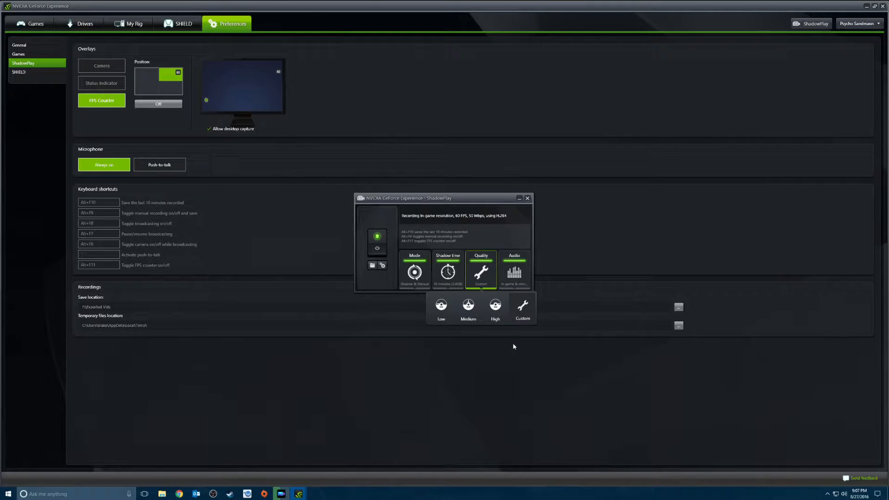
Review the custom quality's resolution choices and select 60 as the frame rate.
left_click(521, 308)
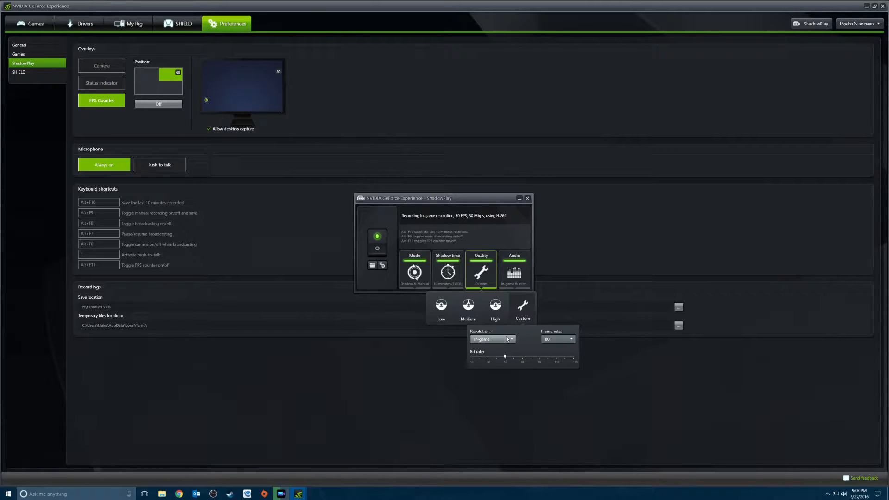
left_click(512, 340)
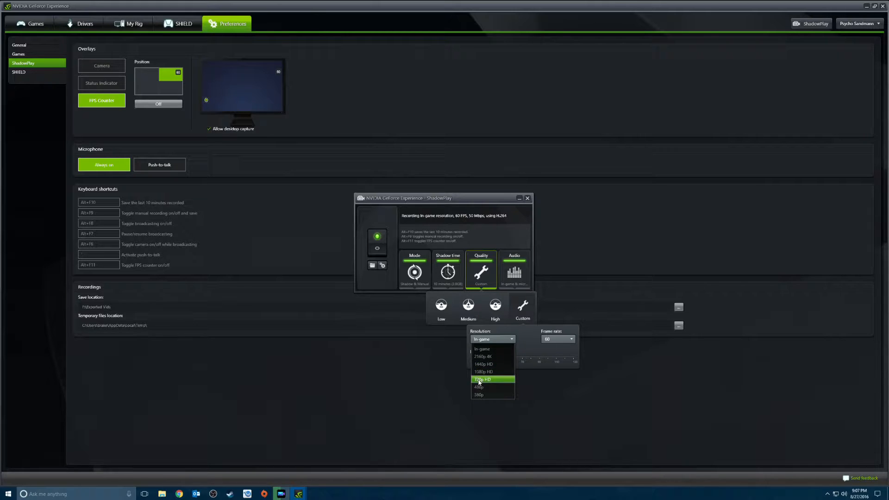
left_click(513, 340)
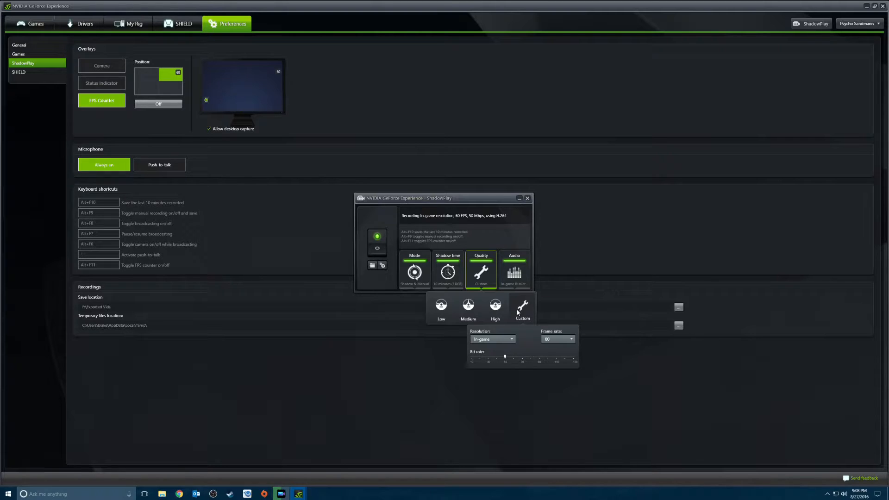
left_click(558, 339)
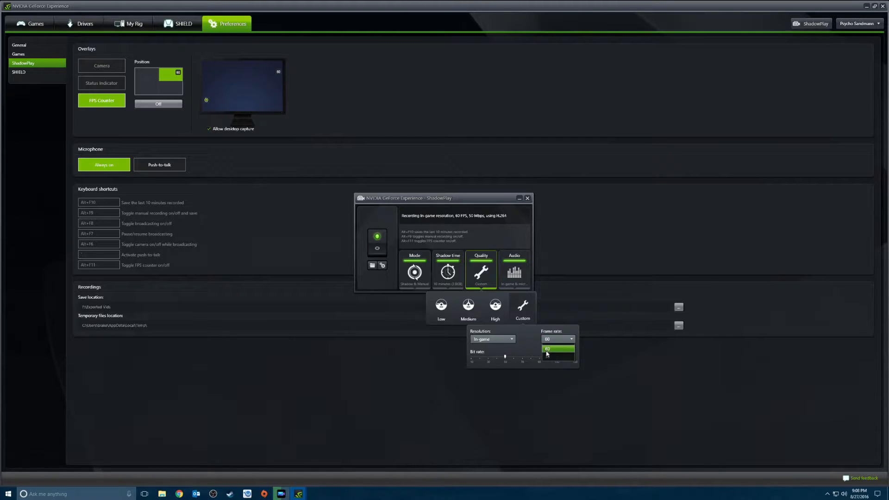
left_click(547, 349)
left_click(553, 340)
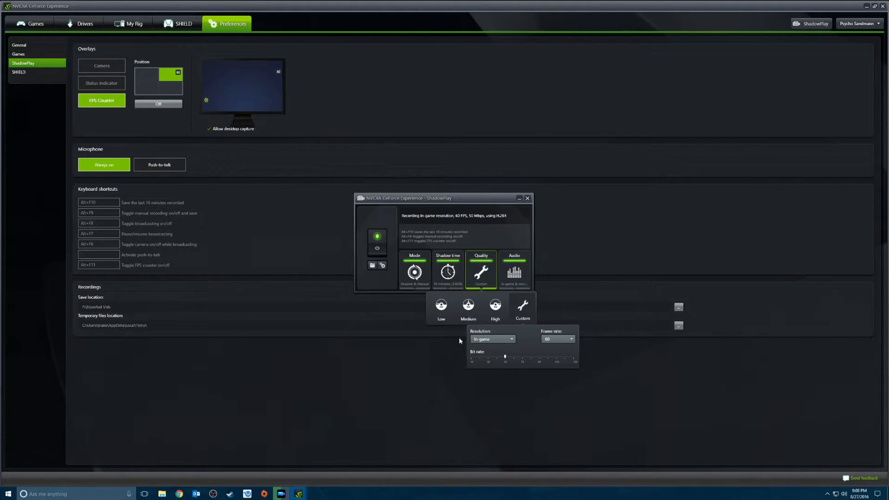
Examine the resolution and frame rate options offered for custom recording quality without changing them.
left_click(491, 339)
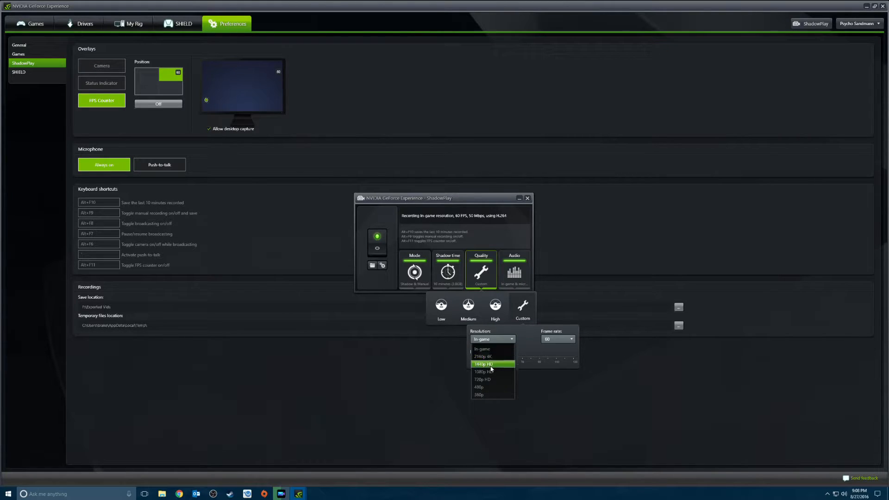
left_click(562, 341)
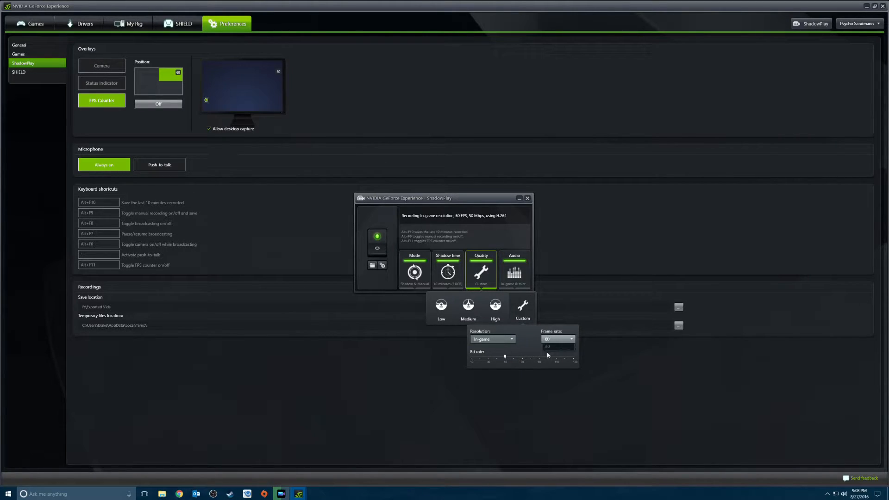
left_click(549, 341)
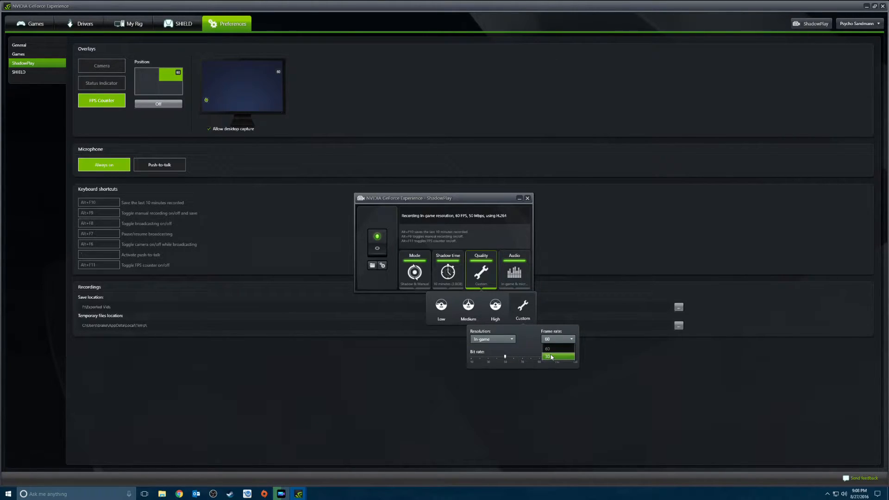
left_click(505, 342)
left_click(489, 341)
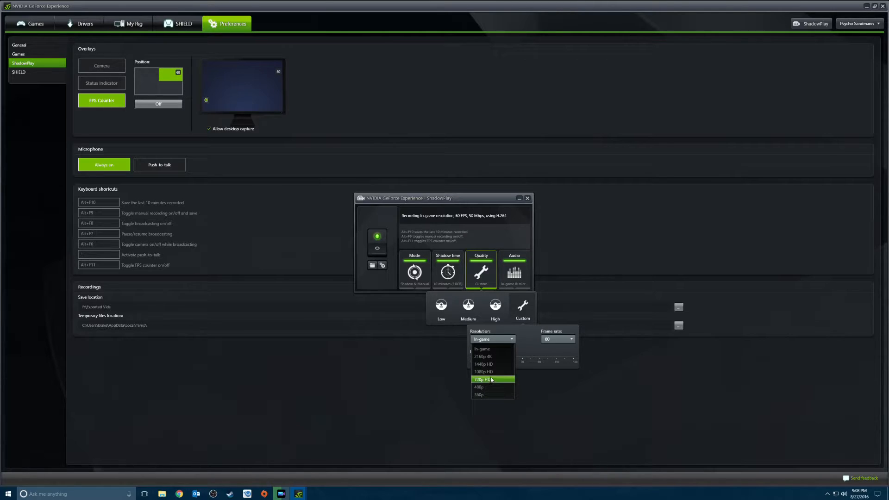
left_click(547, 343)
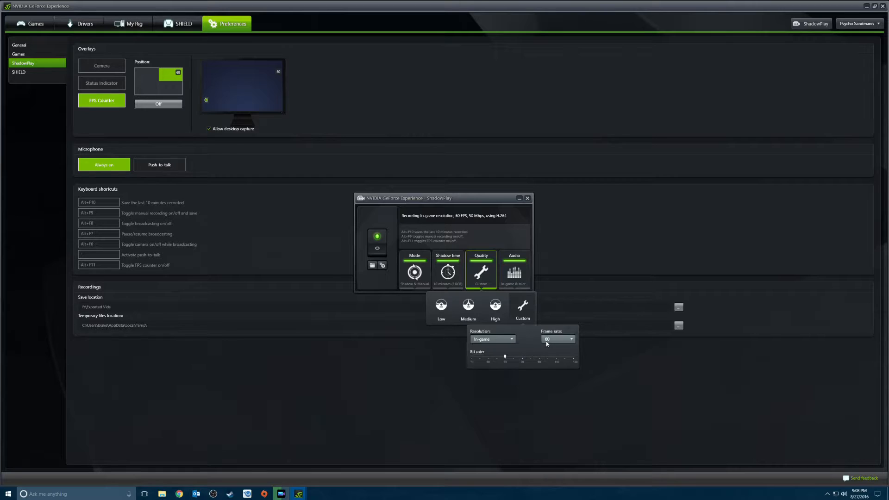
left_click(489, 340)
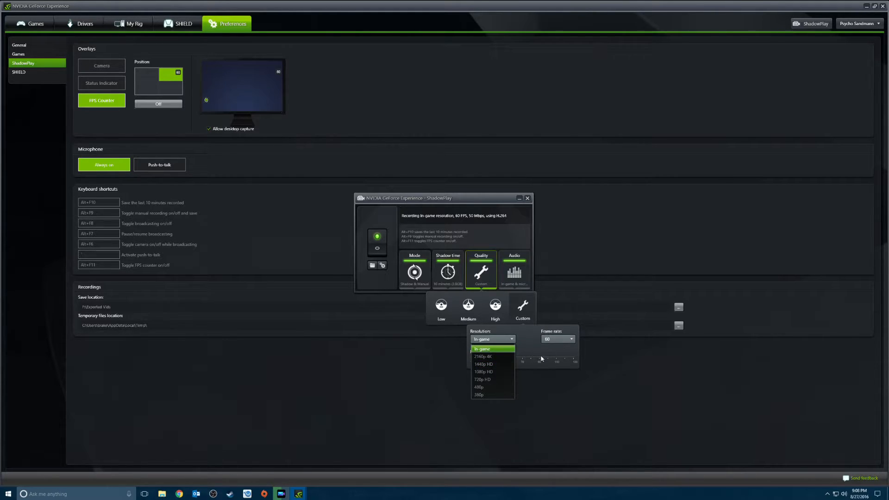
left_click(517, 360)
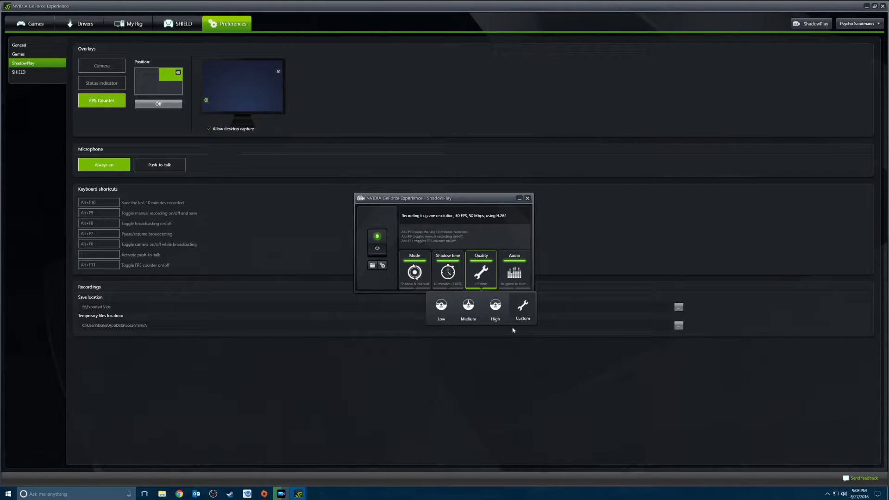
left_click(528, 321)
left_click(492, 339)
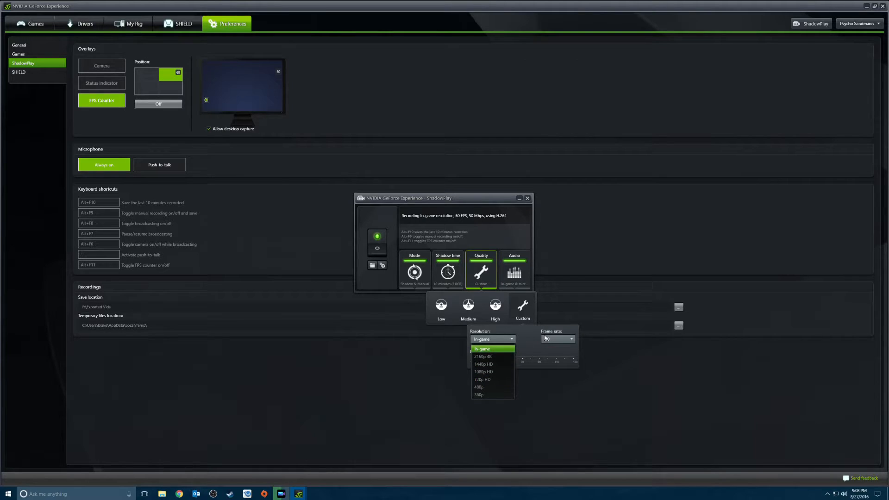
left_click(524, 340)
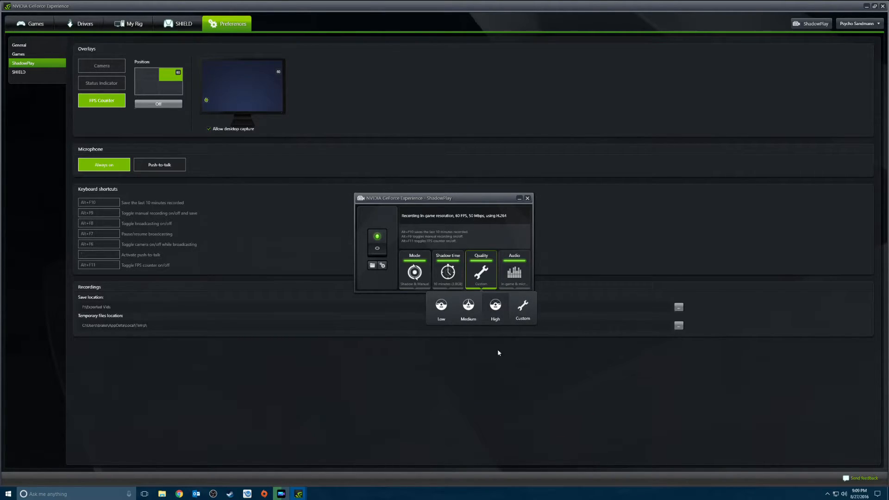
left_click(500, 202)
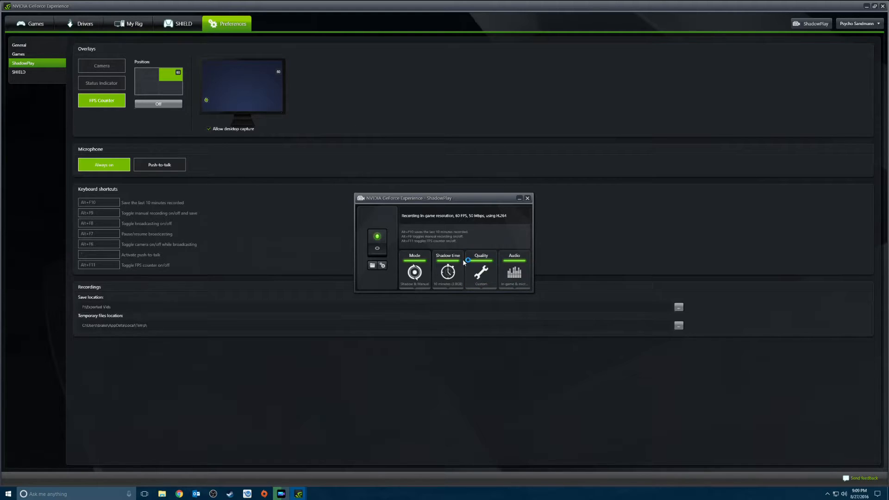
left_click(512, 290)
left_click_drag(407, 199, 423, 184)
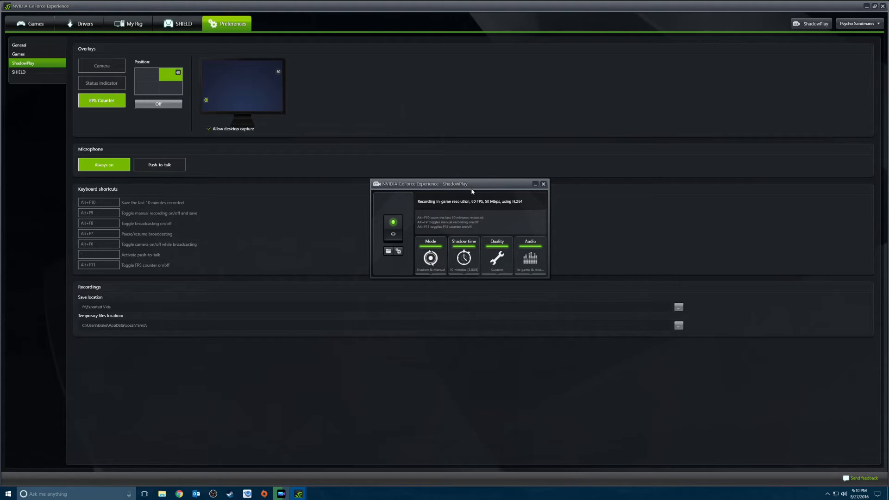
left_click_drag(391, 184, 386, 188)
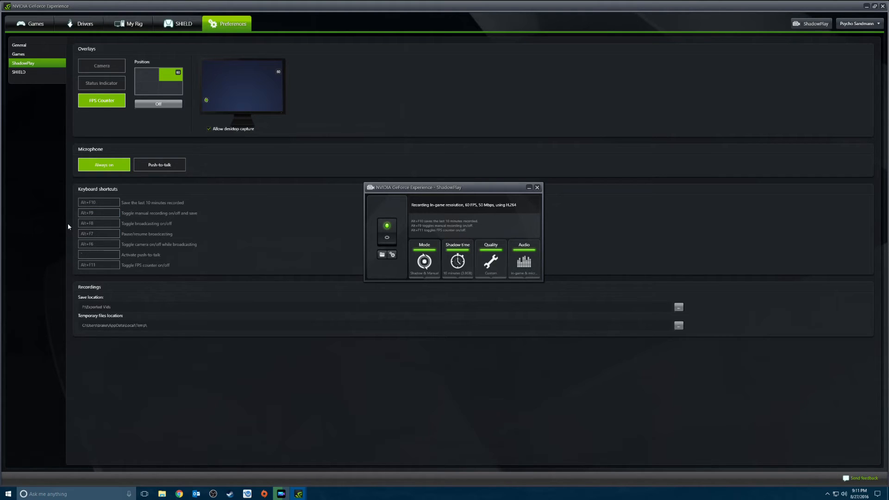
mouse_move(422, 188)
left_mouse_down()
mouse_move(430, 201)
mouse_move(413, 192)
left_mouse_up()
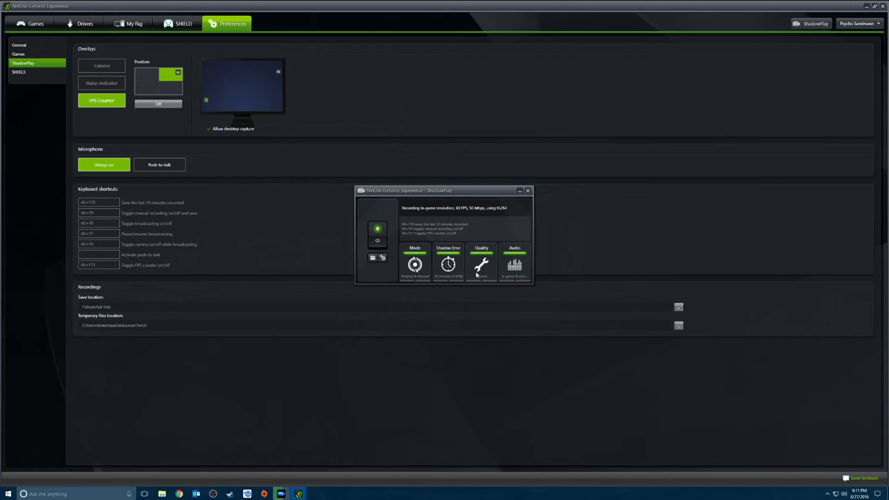
Switch the ShadowPlay mode to Twitch to view its broadcasting setup, and return the mode to Shadow & Manual.
left_click(411, 278)
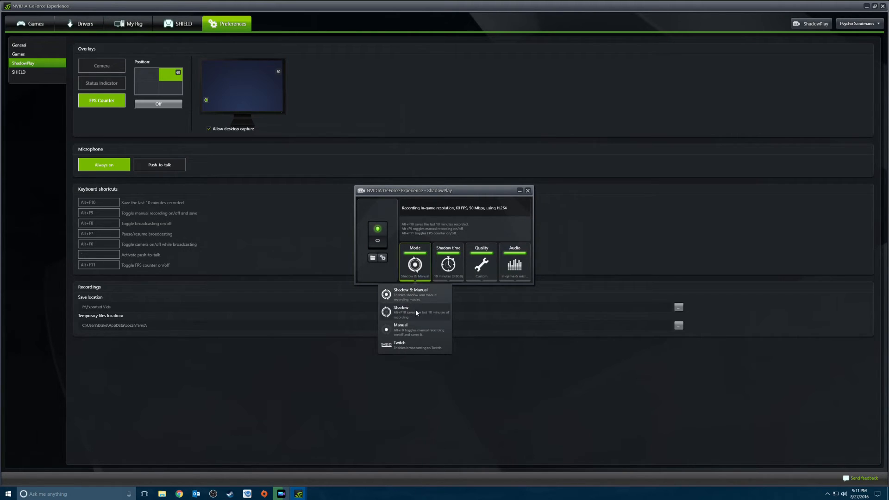
left_click(511, 207)
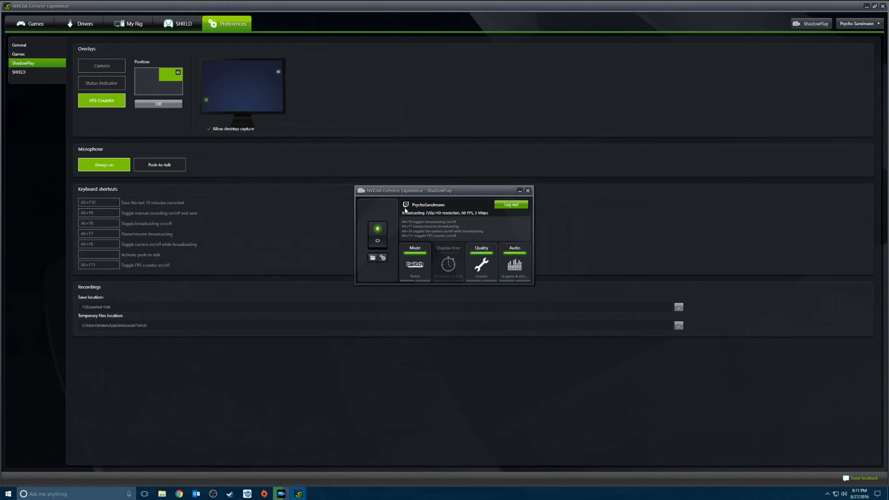
left_click(414, 282)
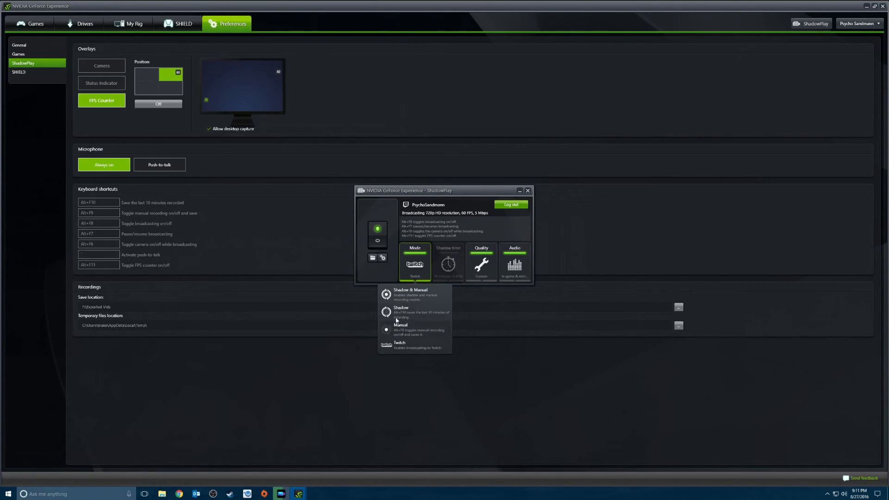
left_click(399, 292)
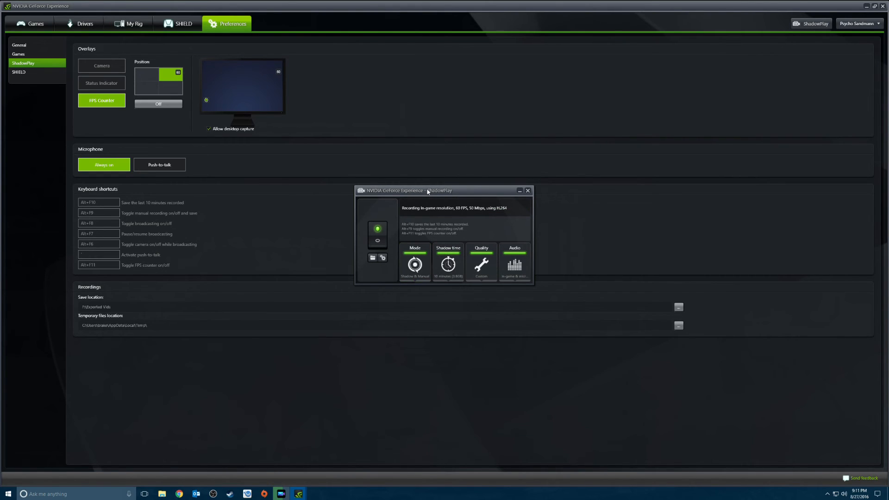
left_click_drag(421, 192, 435, 187)
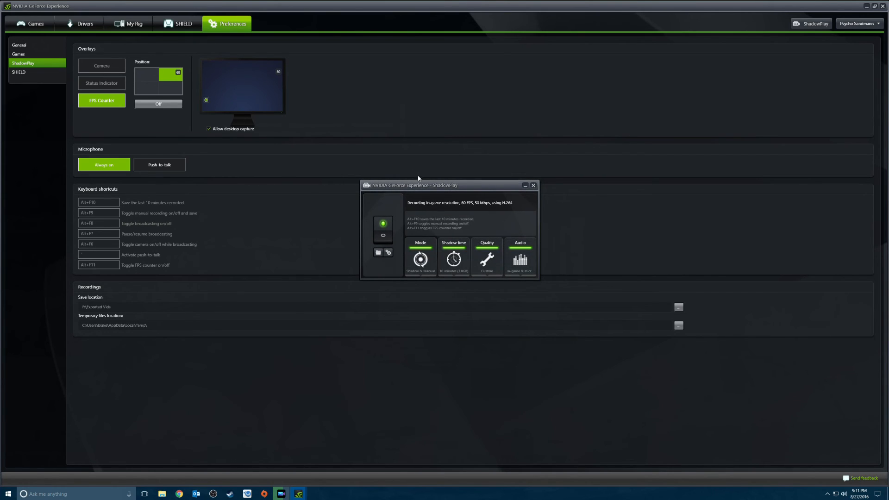
left_click_drag(417, 185, 417, 184)
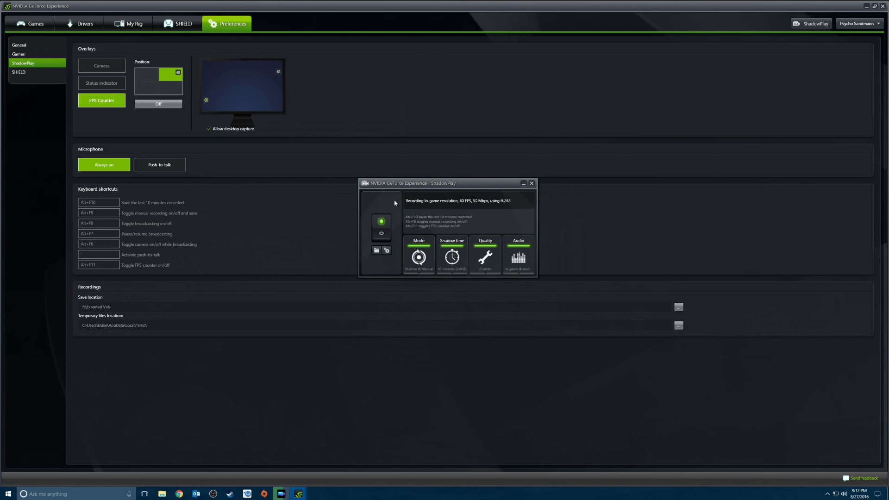
left_click_drag(390, 184, 440, 185)
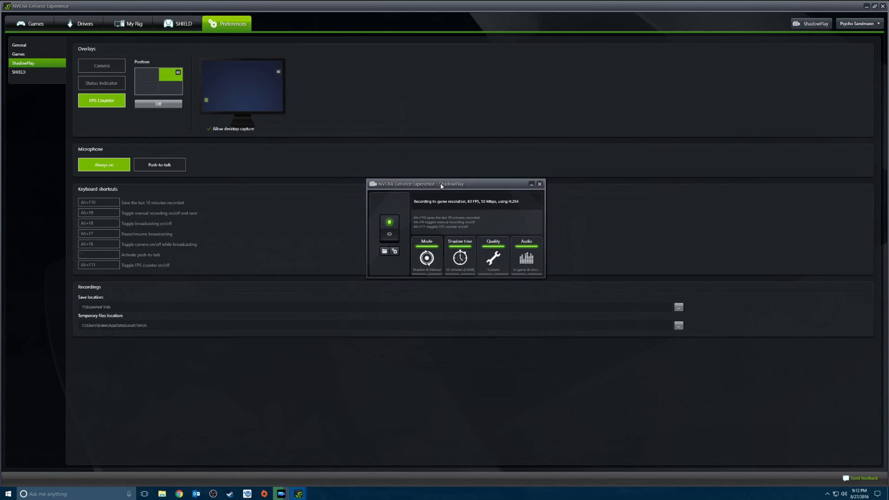